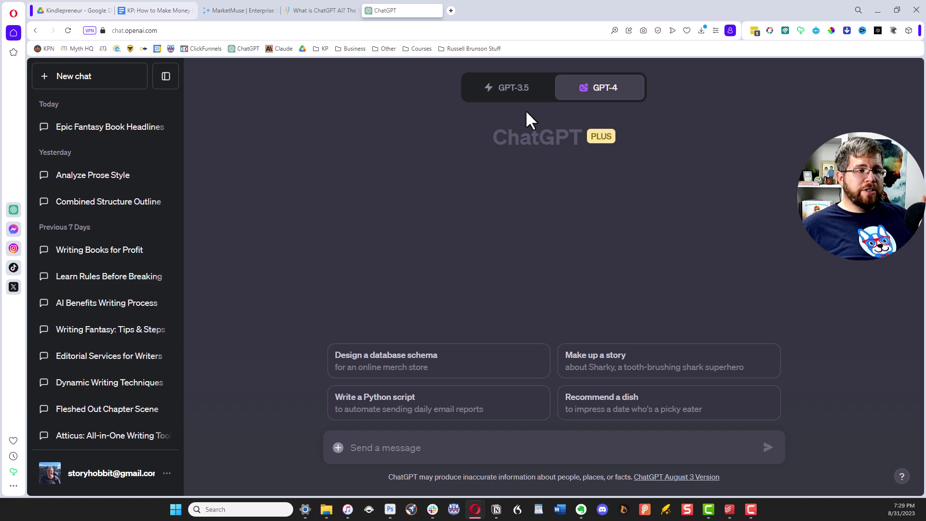
# Step: Open a fresh empty chat with the GPT-4 tab selected in the model picker
pyautogui.moveTo(530, 96)
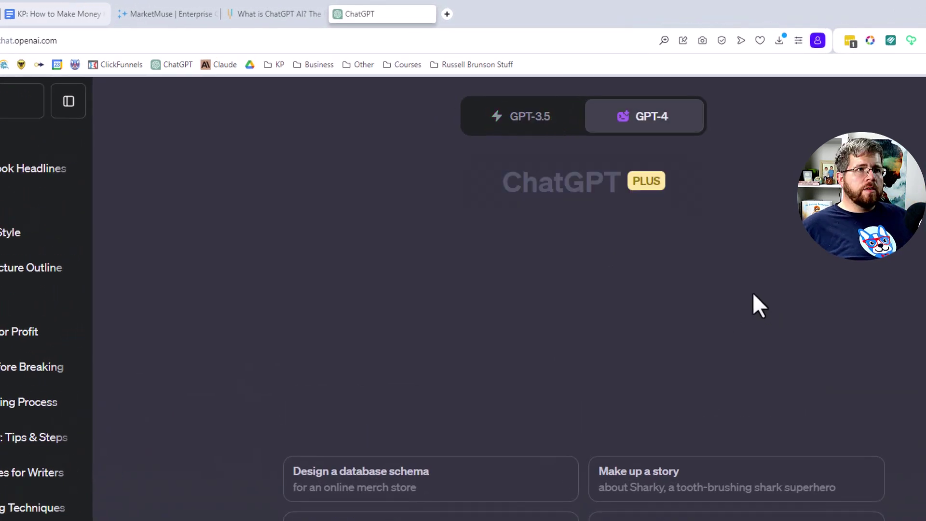
# Step: Choose the GPT-3.5 tab so the empty chat uses GPT-3.5 instead of GPT-4
pyautogui.click(532, 118)
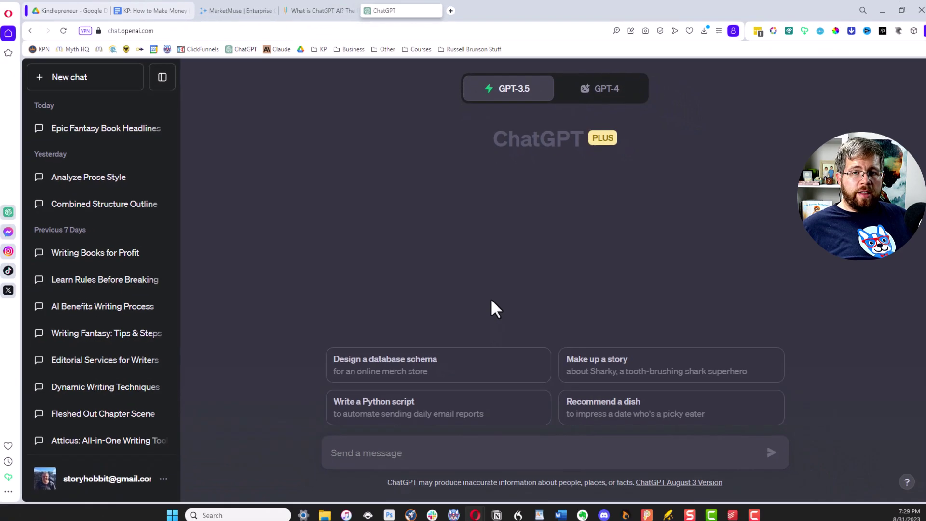
pyautogui.click(627, 92)
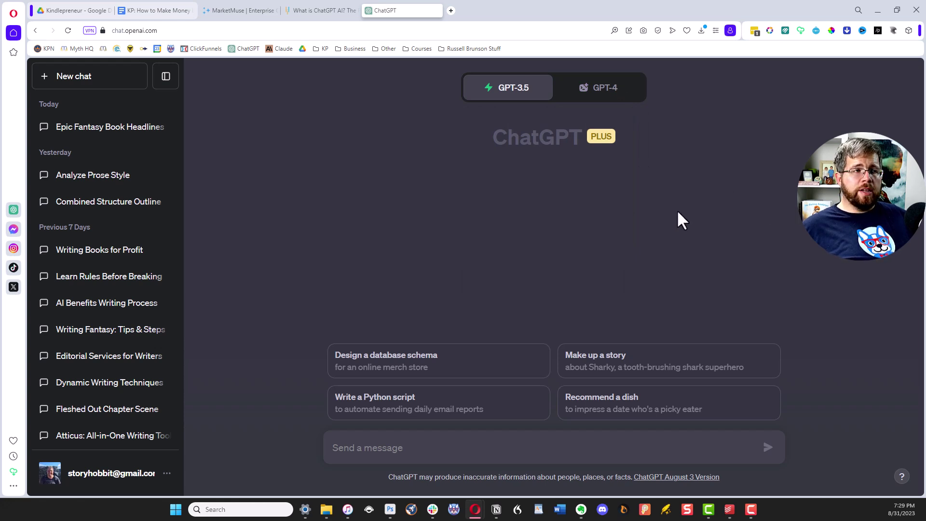
pyautogui.moveTo(508, 93)
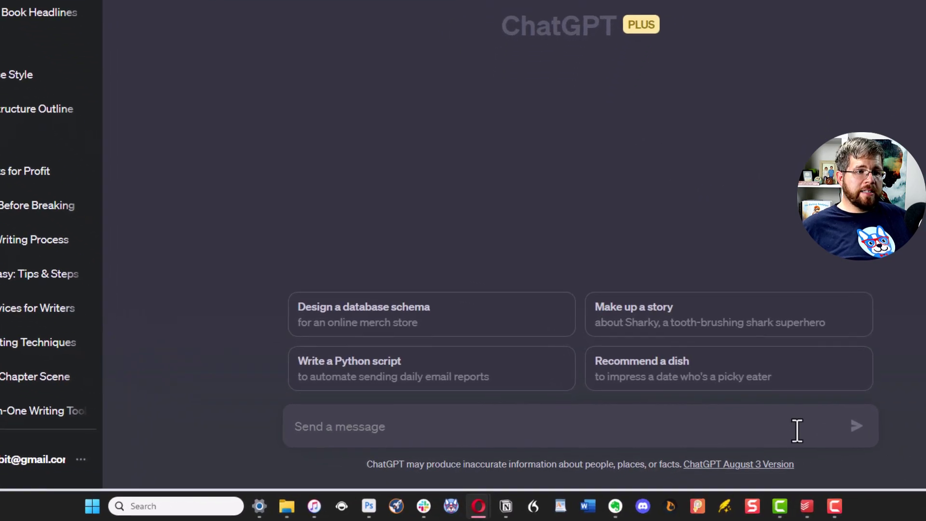
# Step: Ask GPT-3.5 for 20 fantasy book release email headlines, then start a new GPT-4 chat
pyautogui.write('G')
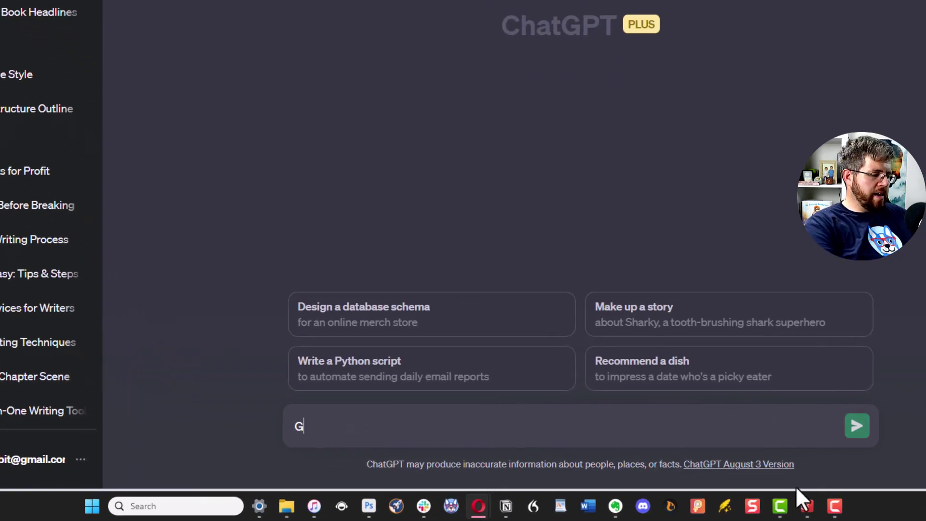
pyautogui.write('ive me 20 headlines')
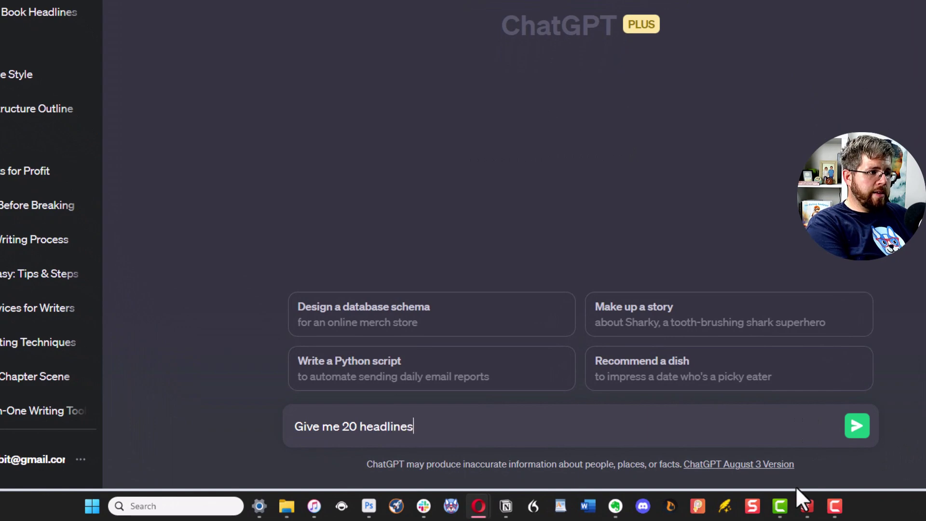
pyautogui.write(' for an email about ')
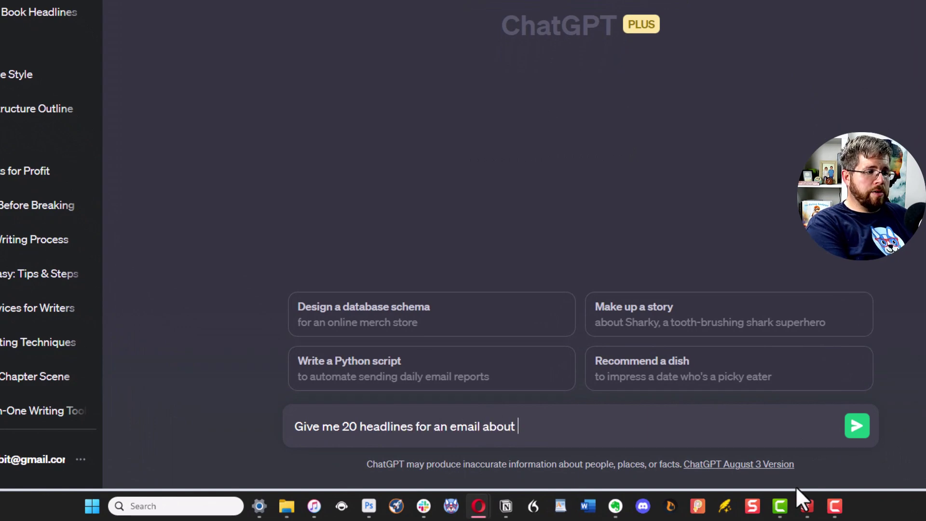
pyautogui.write('my latest fantasy book release')
pyautogui.press('Return')
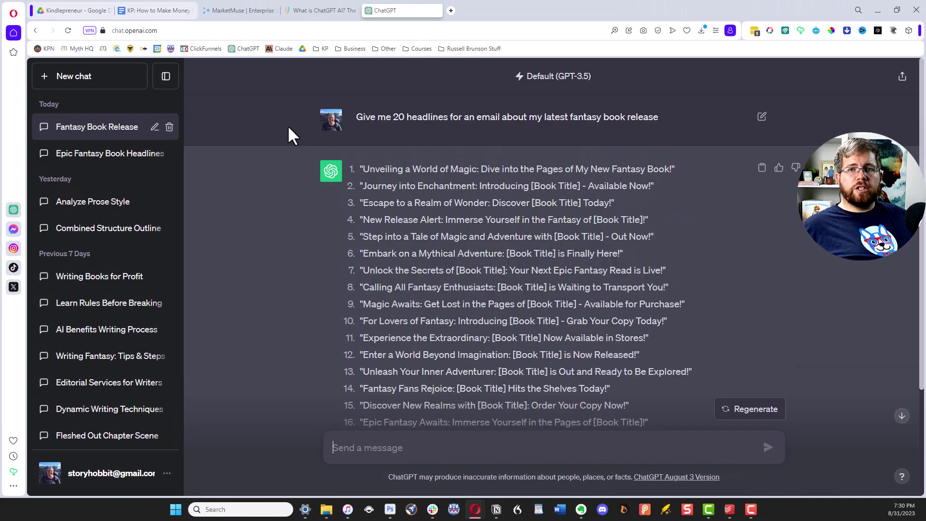
pyautogui.click(111, 79)
pyautogui.moveTo(490, 158); pyautogui.dragTo(612, 100)
pyautogui.click(612, 92)
pyautogui.click(813, 262)
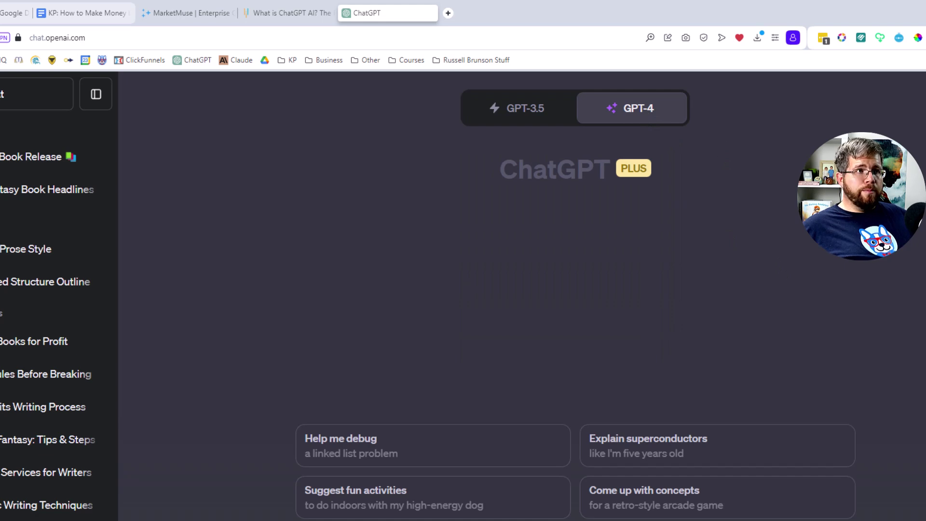
# Step: Set GPT-4 to Advanced Data Analysis and bring up the upload file chooser
pyautogui.moveTo(643, 116)
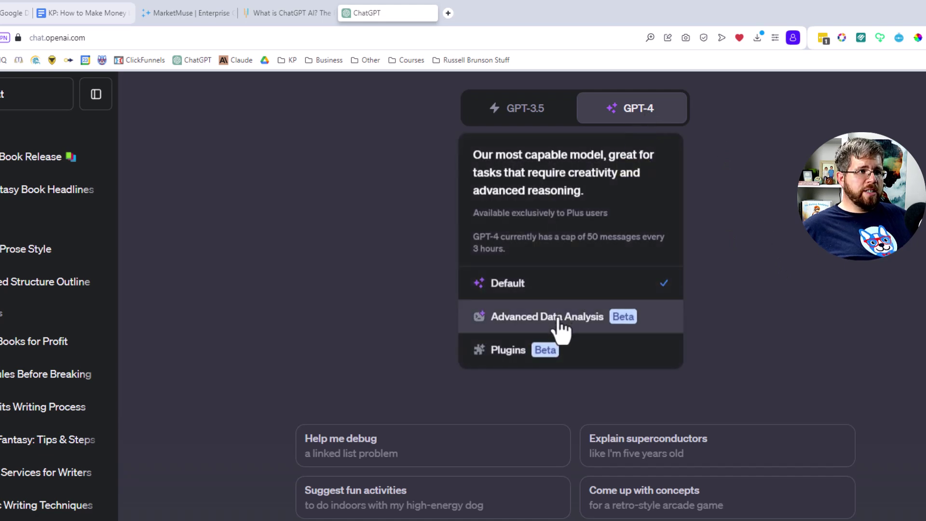
pyautogui.click(533, 327)
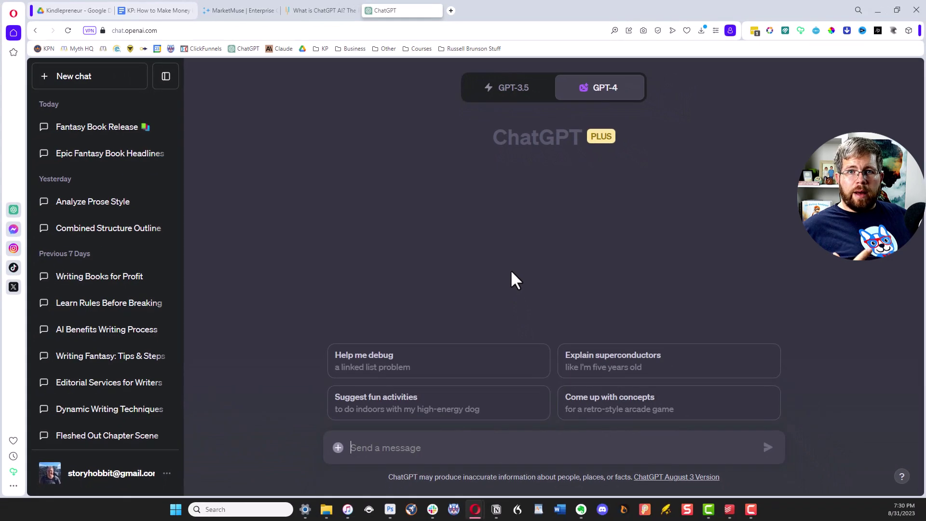
pyautogui.click(338, 447)
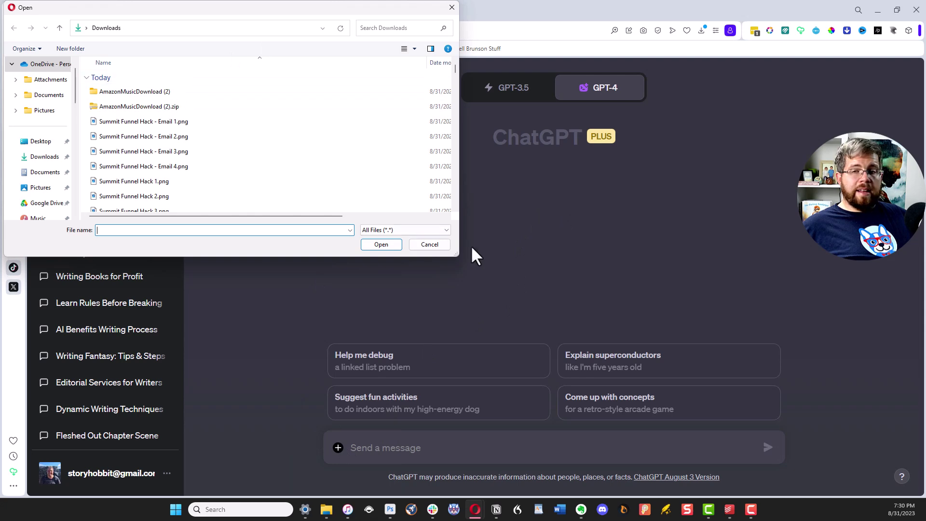
# Step: Cancel the Open dialog without choosing any file
pyautogui.click(444, 246)
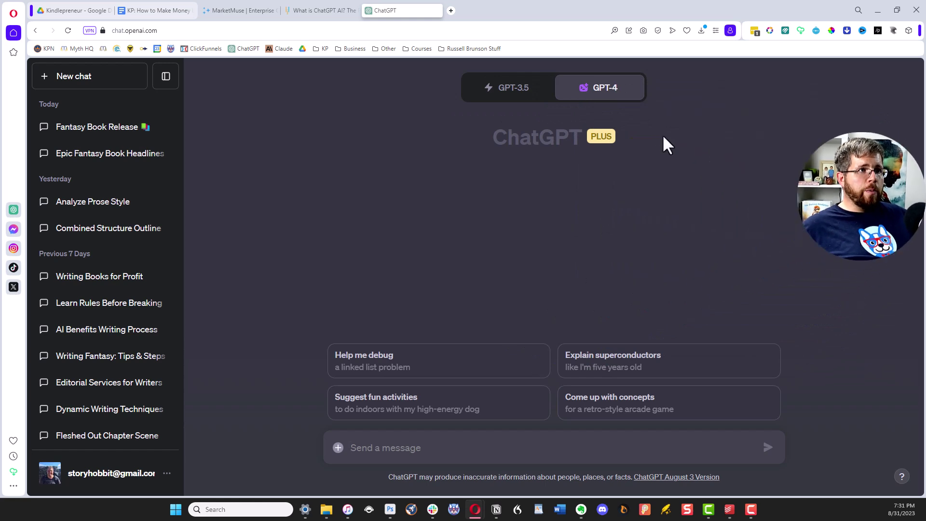
# Step: Switch the GPT-4 model to Plugins mode
pyautogui.moveTo(610, 97)
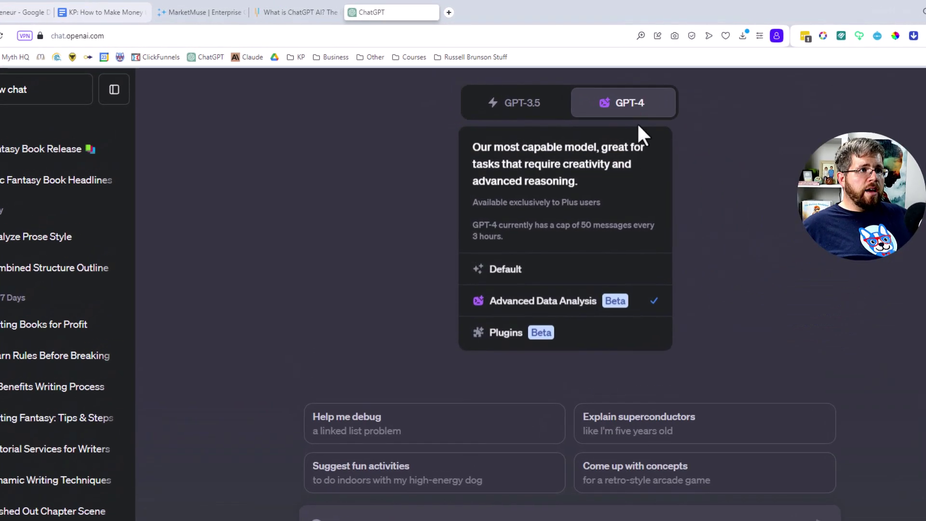
pyautogui.click(576, 334)
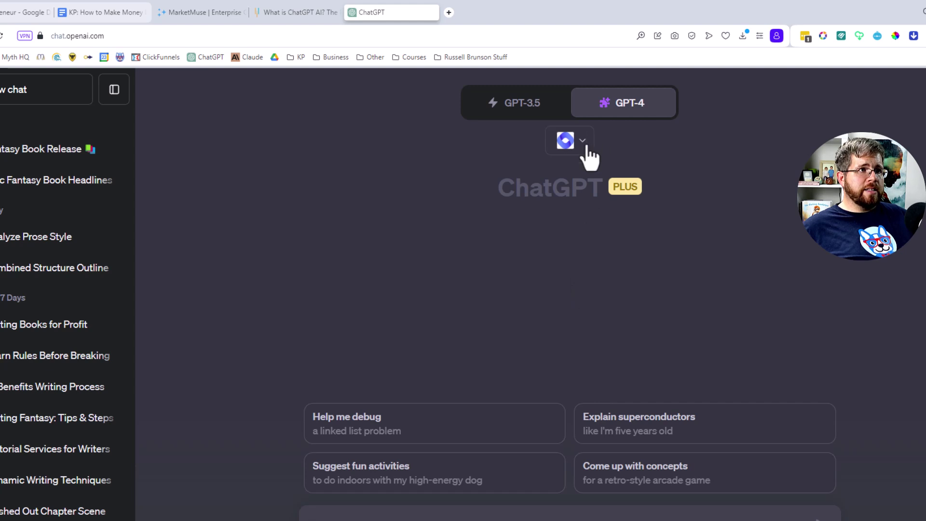
pyautogui.moveTo(661, 107)
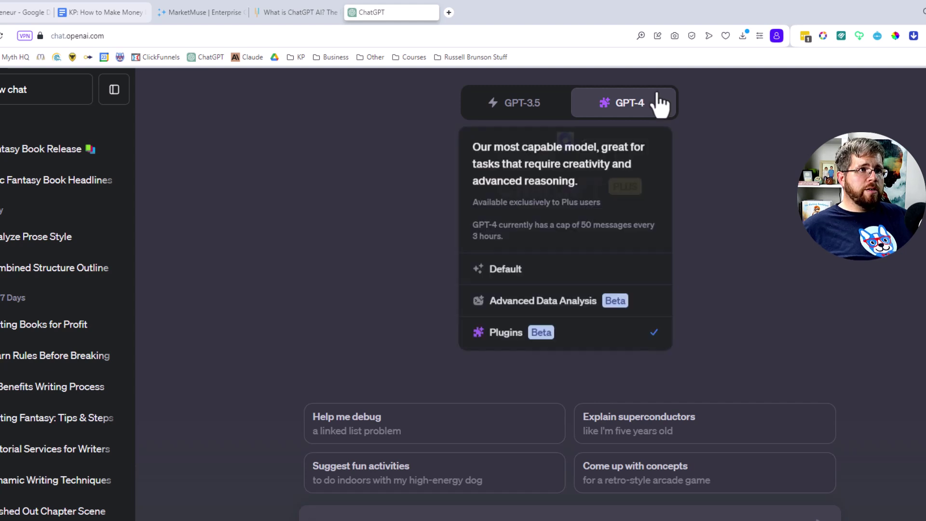
pyautogui.click(595, 334)
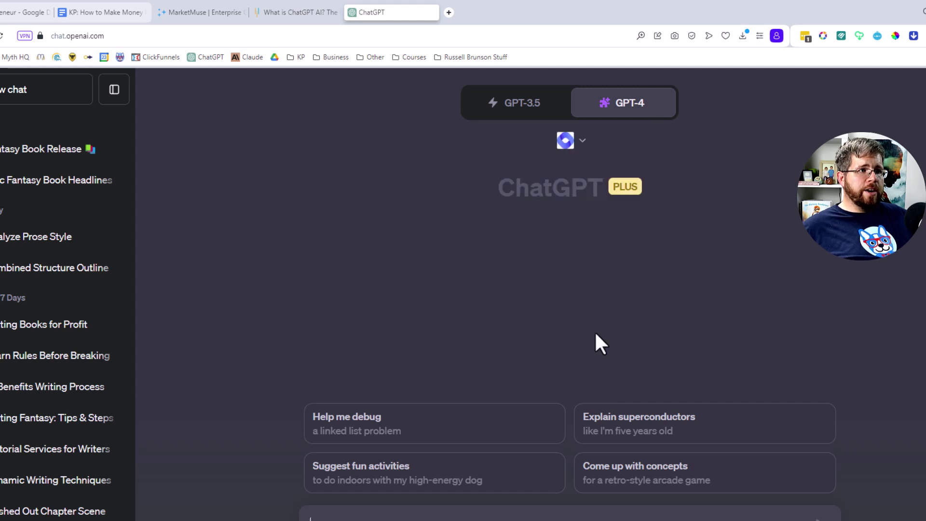
# Step: Browse the available plugins and the plugin store, then close the store
pyautogui.click(584, 145)
pyautogui.scroll(5, 554, 268)
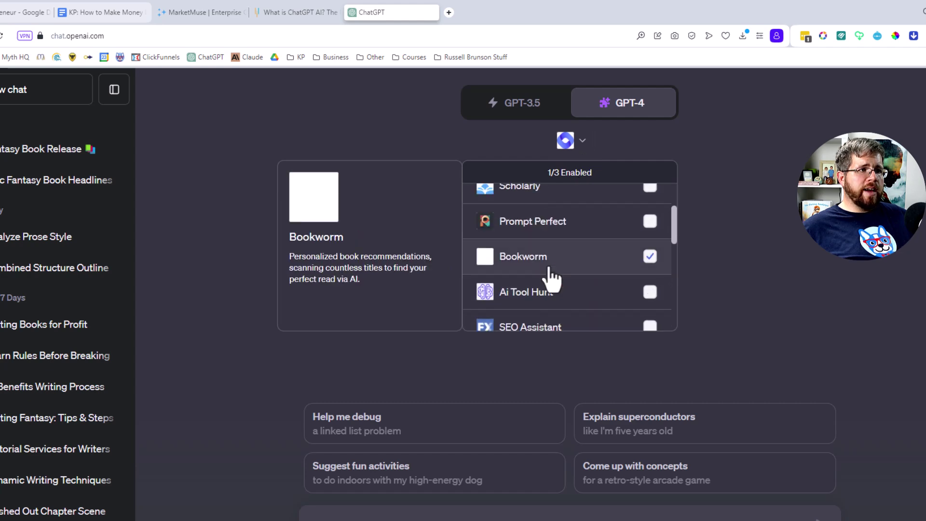
pyautogui.scroll(2, 550, 277)
pyautogui.scroll(-5, 547, 279)
pyautogui.scroll(-3, 525, 273)
pyautogui.click(528, 319)
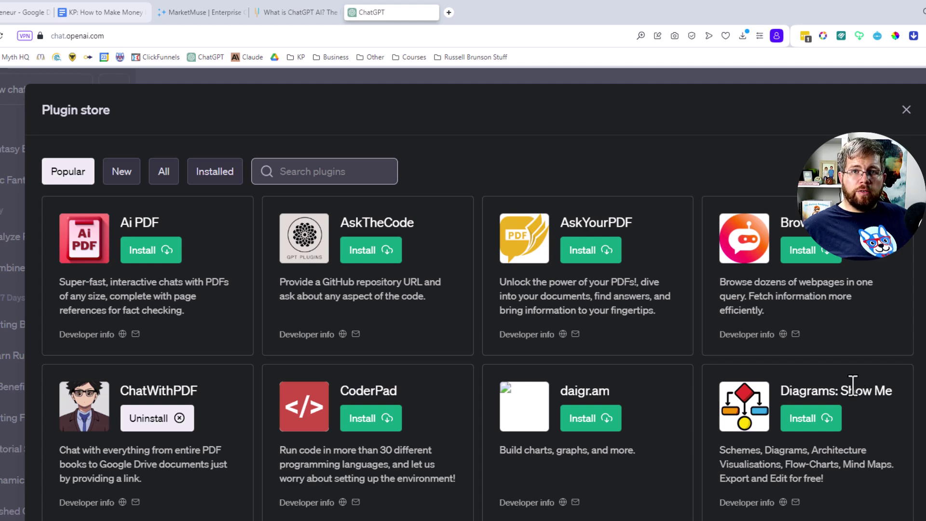
pyautogui.click(904, 111)
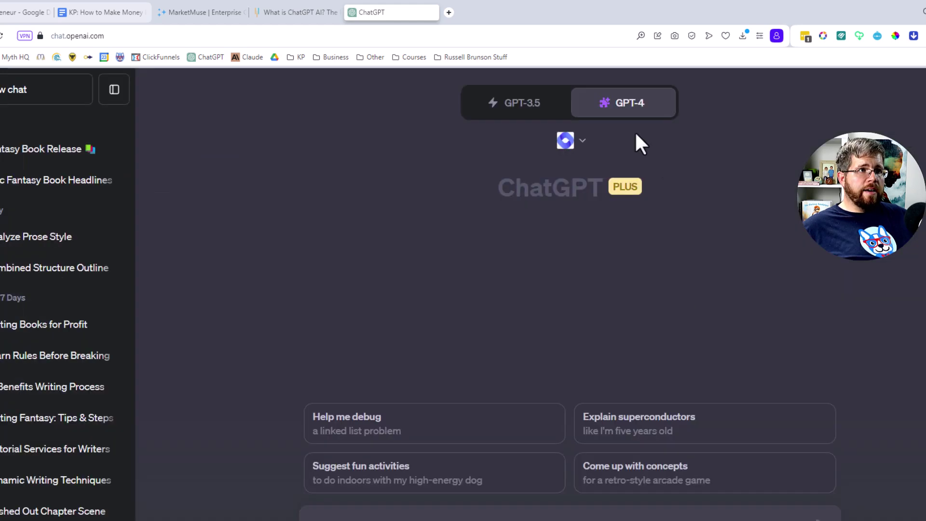
# Step: Enable Video Captions in the plugin list so it and WebPilot are active (2 of 3)
pyautogui.click(582, 145)
pyautogui.scroll(5, 552, 270)
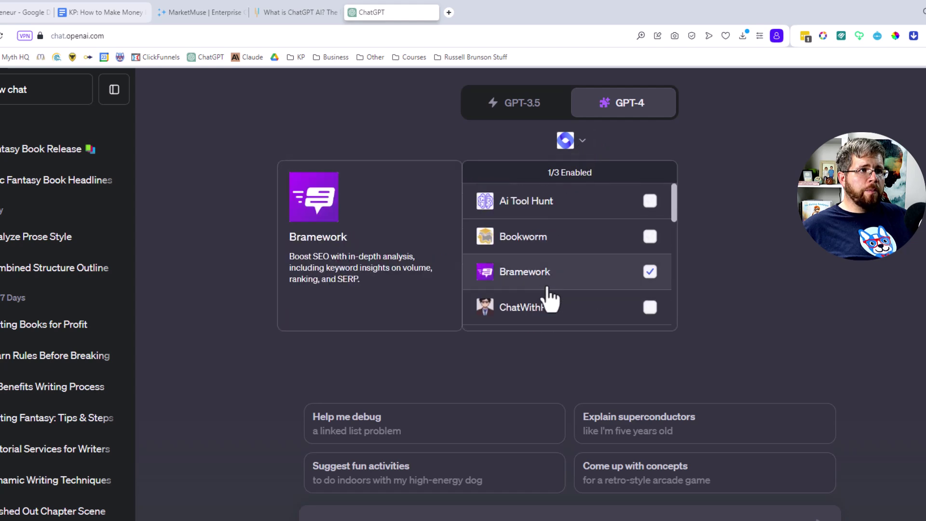
pyautogui.scroll(-5, 543, 229)
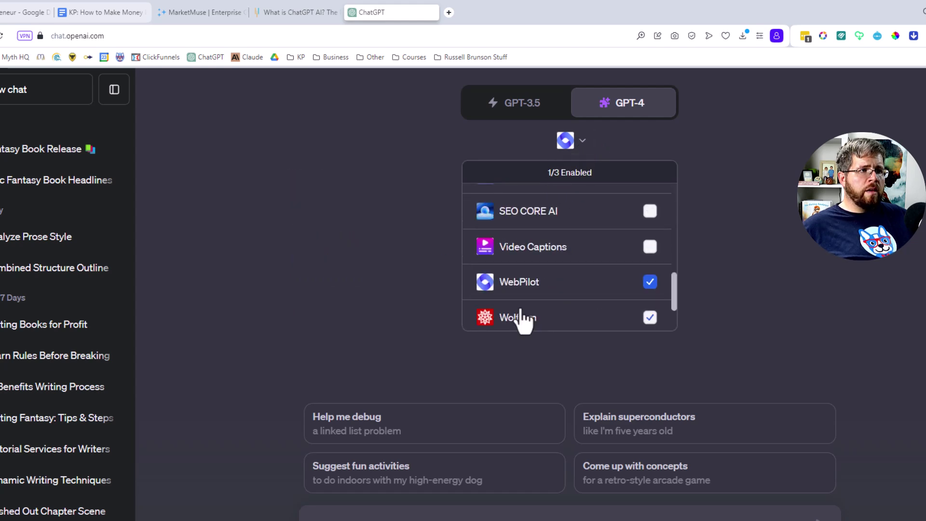
pyautogui.click(650, 246)
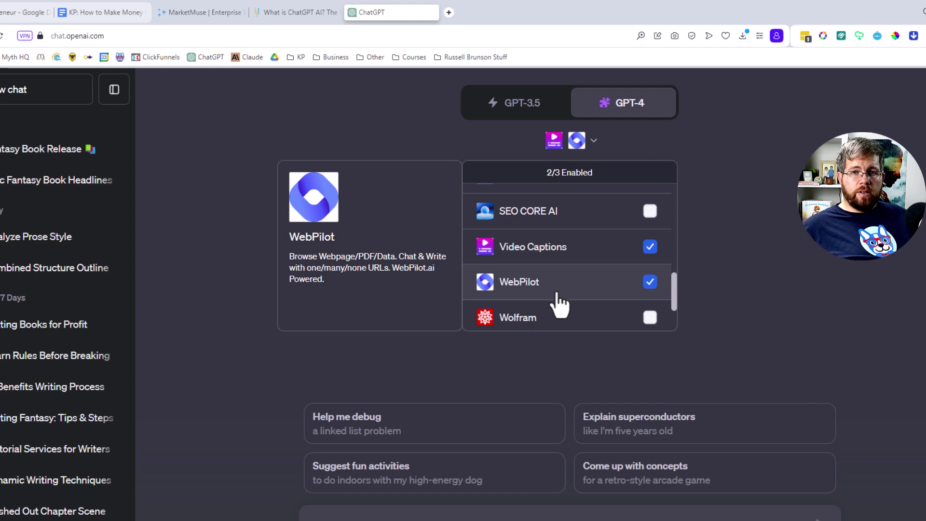
pyautogui.scroll(-2, 559, 304)
pyautogui.click(726, 304)
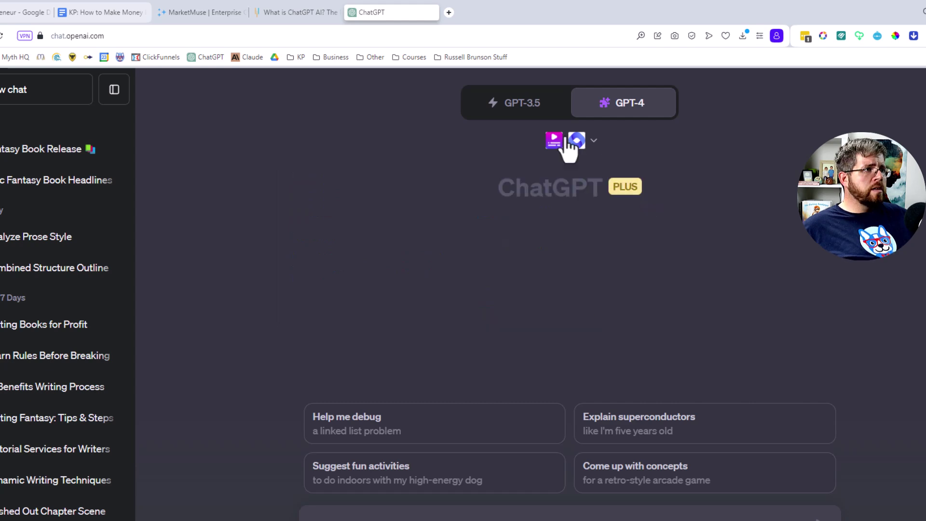
pyautogui.moveTo(636, 117)
pyautogui.click(609, 338)
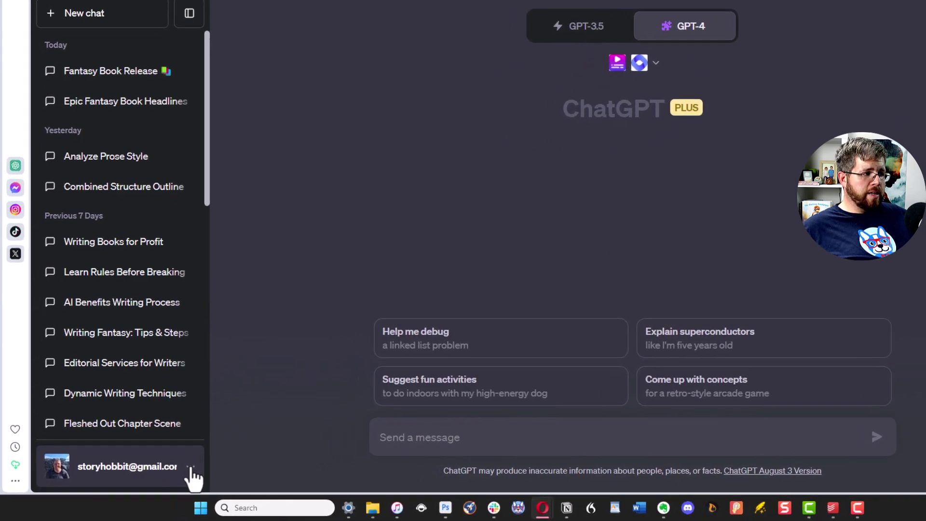
# Step: Open Custom instructions from the account menu and review the online-writing response guidelines
pyautogui.click(191, 468)
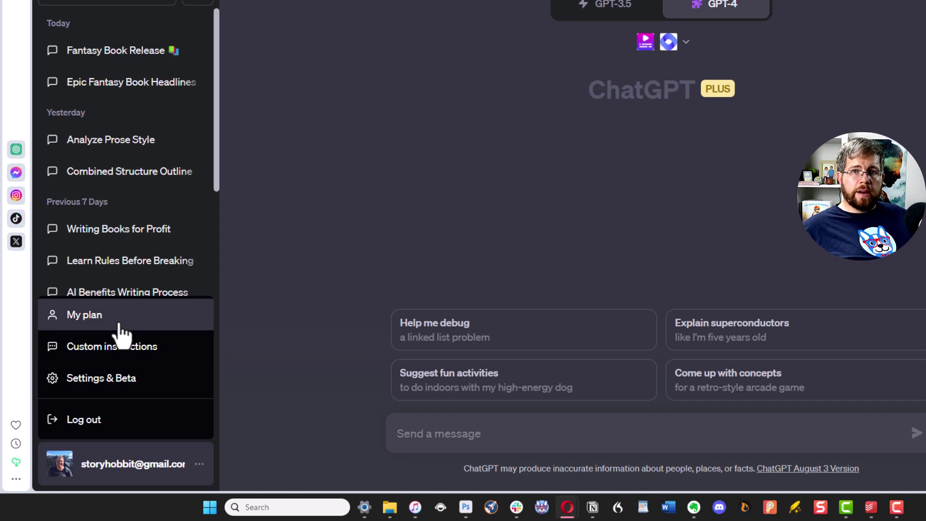
pyautogui.click(176, 357)
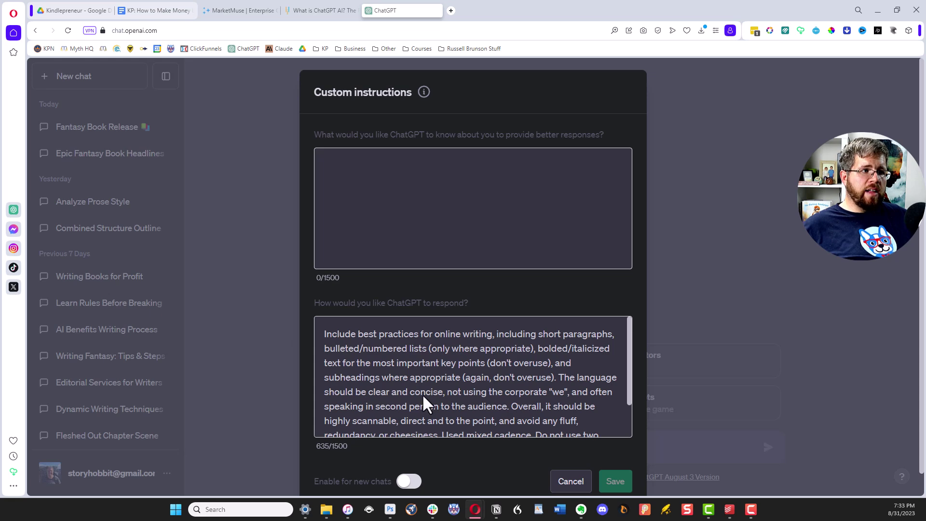
pyautogui.scroll(-1, 425, 403)
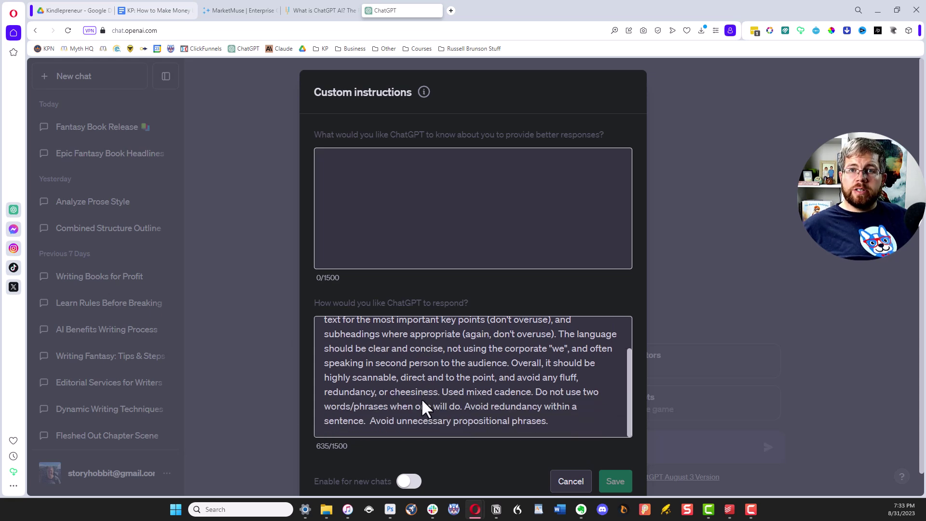
pyautogui.moveTo(510, 420); pyautogui.dragTo(457, 366)
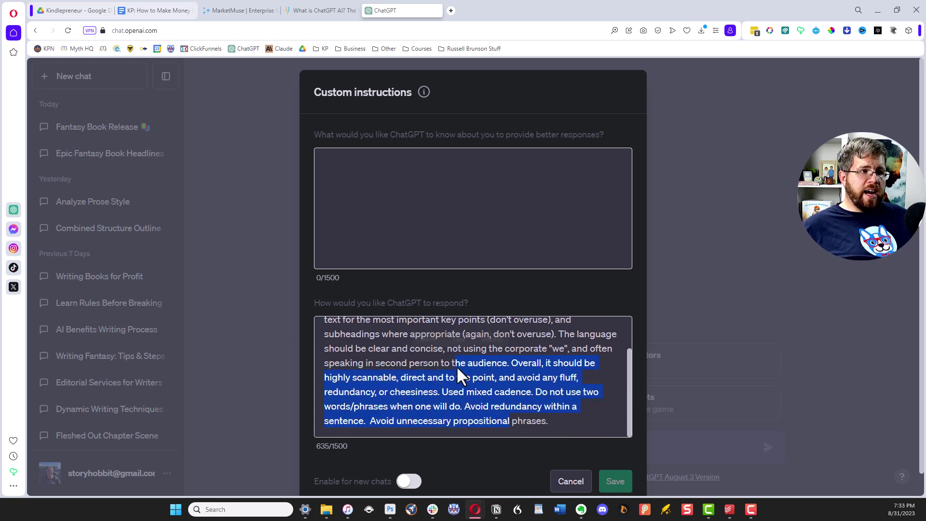
pyautogui.scroll(1, 454, 386)
pyautogui.moveTo(346, 332); pyautogui.dragTo(332, 332)
pyautogui.scroll(-1, 418, 430)
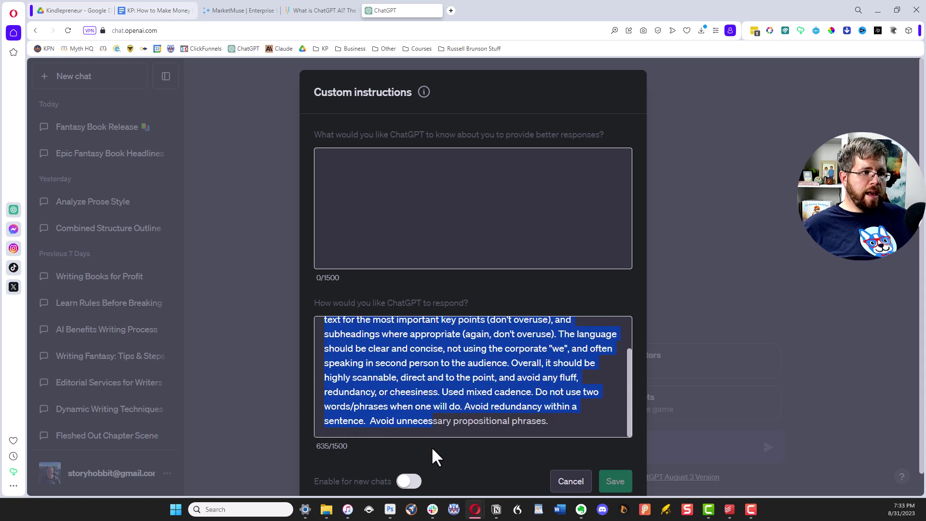
pyautogui.click(492, 384)
pyautogui.scroll(1, 493, 408)
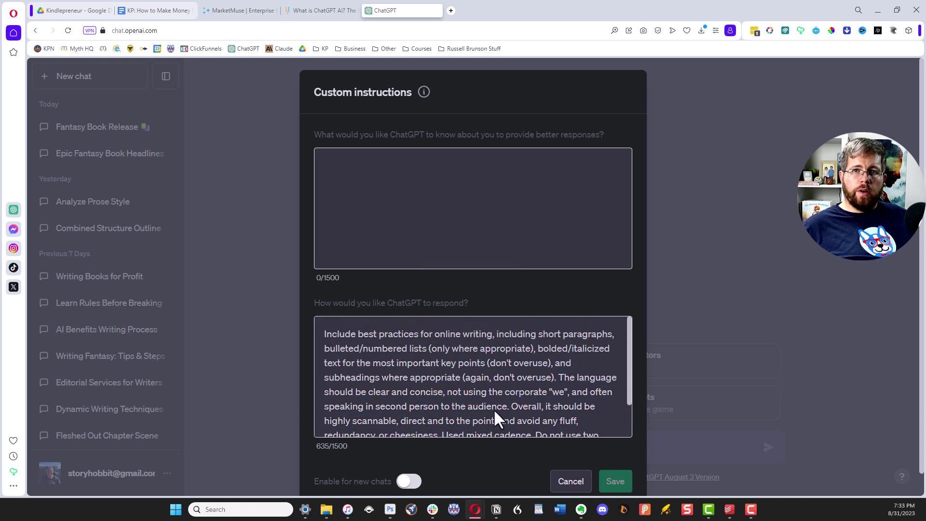
pyautogui.scroll(-1, 468, 412)
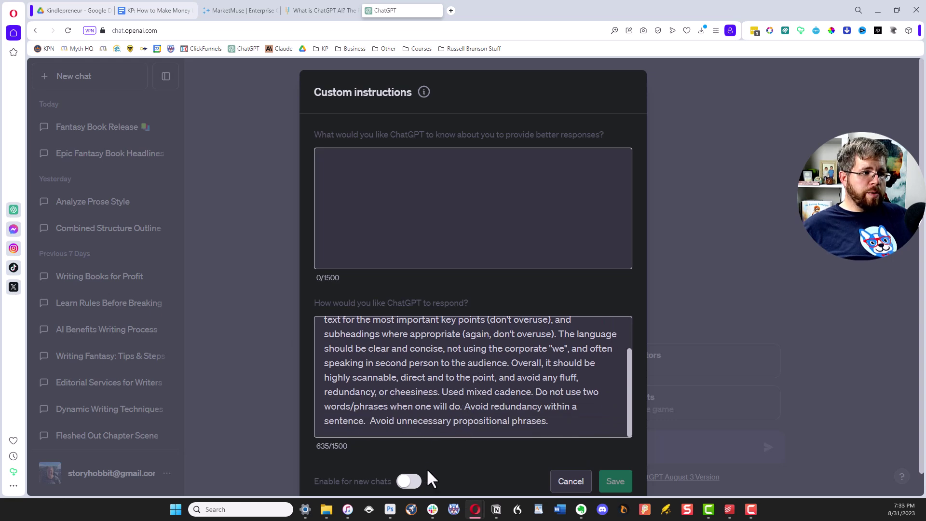
# Step: Turn on 'Enable for new chats' and save the custom instructions
pyautogui.click(414, 482)
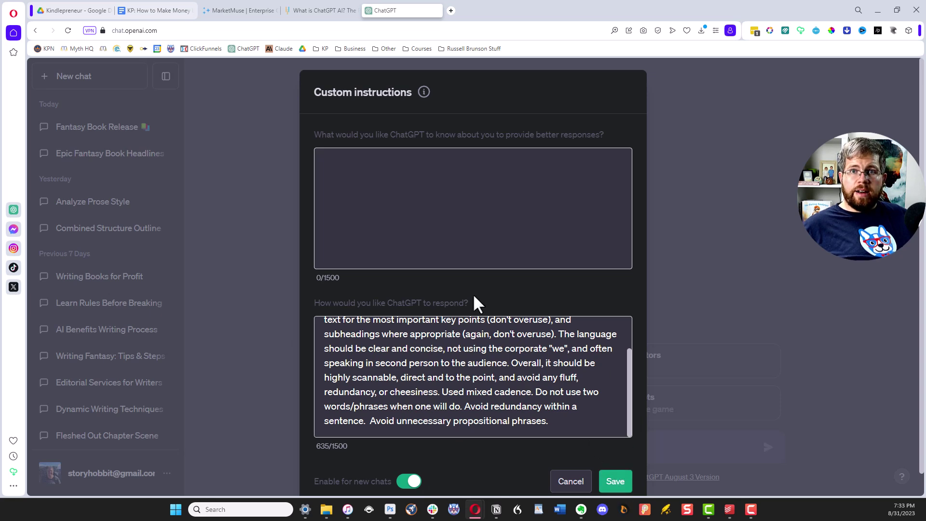
pyautogui.scroll(2, 467, 385)
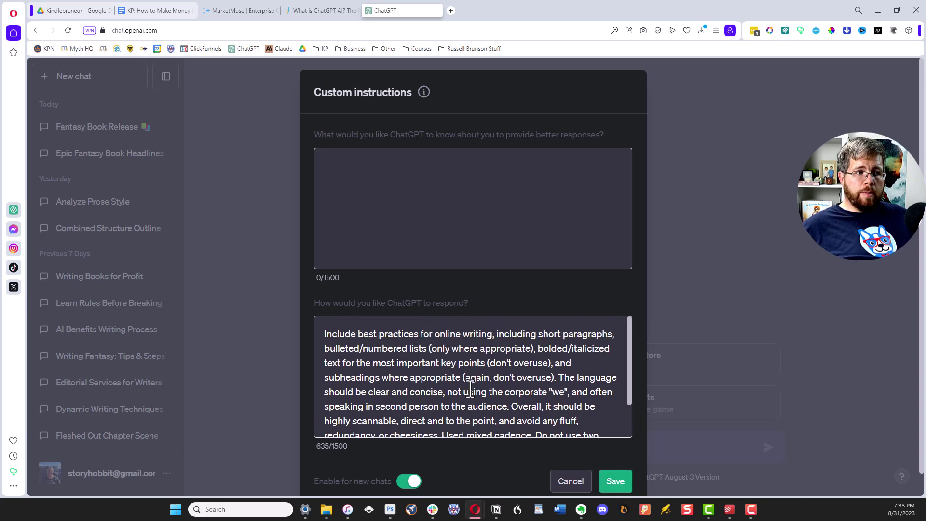
pyautogui.click(567, 482)
pyautogui.click(542, 314)
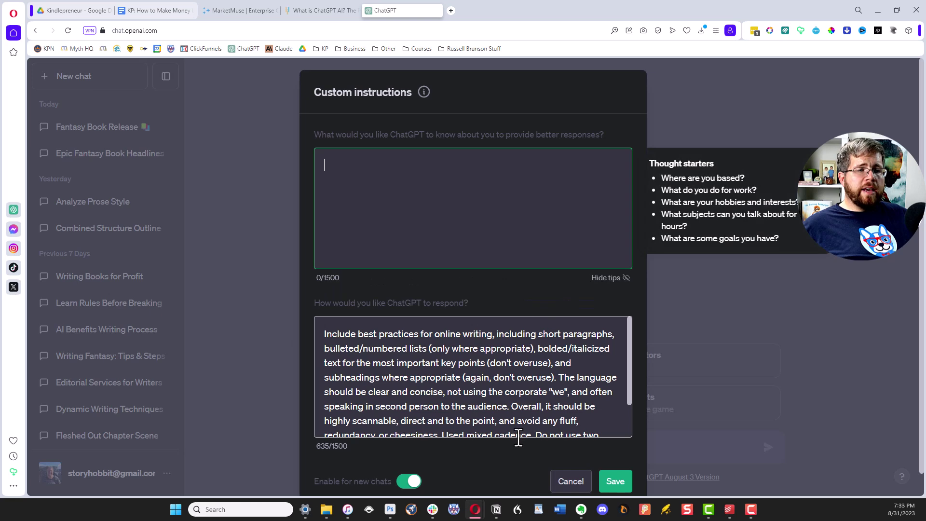
pyautogui.click(613, 481)
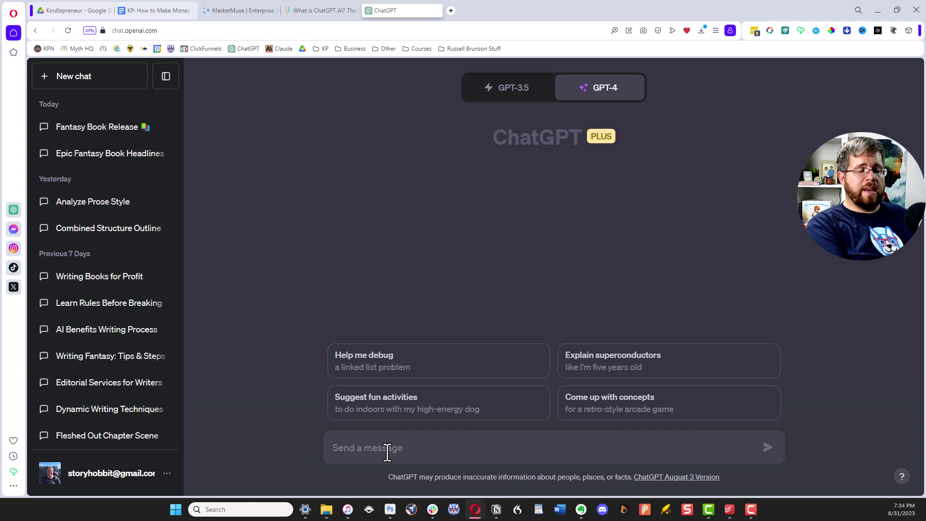
# Step: Ask GPT-4 for 20 Brandon Sanderson-style epic fantasy book ideas and scroll through the reply
pyautogui.write('Give me 20 book ideas for a epic fantasy in the style of Brandon Sanderson.')
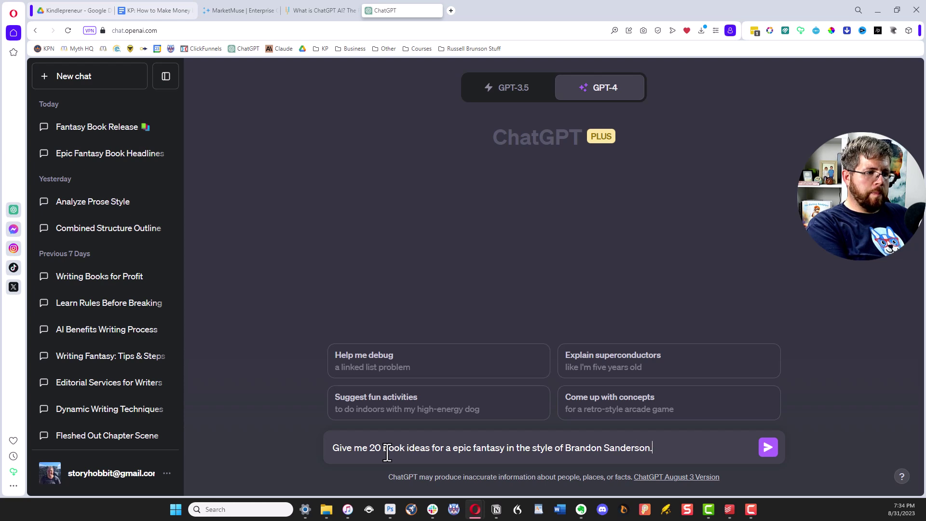
pyautogui.press('Return')
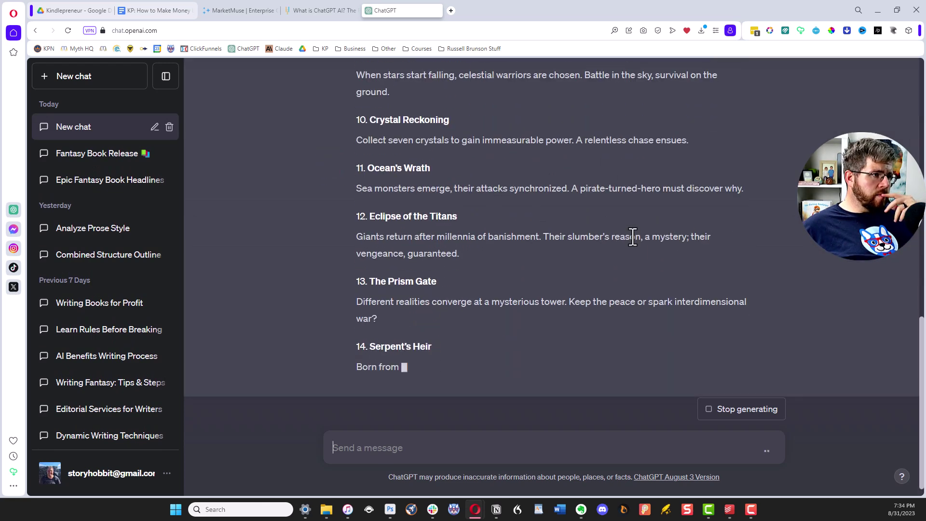
pyautogui.scroll(15, 635, 239)
pyautogui.scroll(-13, 635, 238)
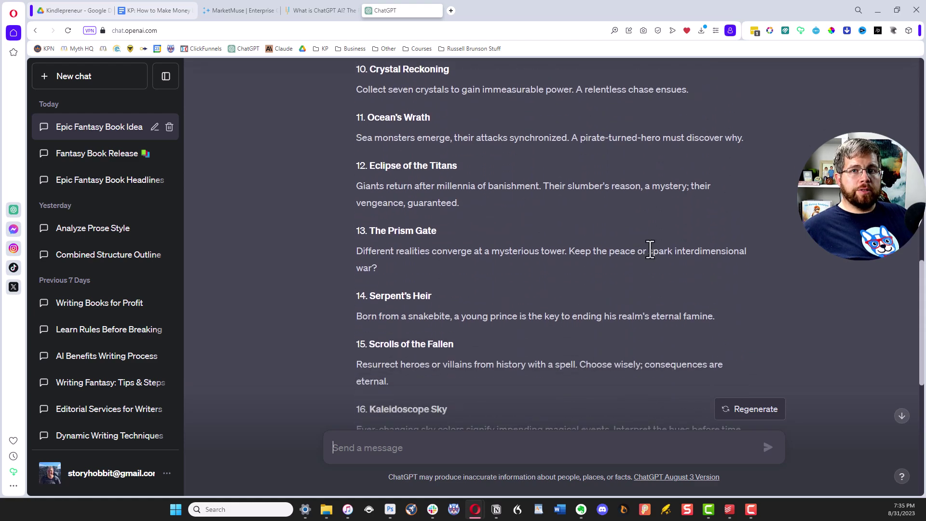
pyautogui.scroll(8, 650, 249)
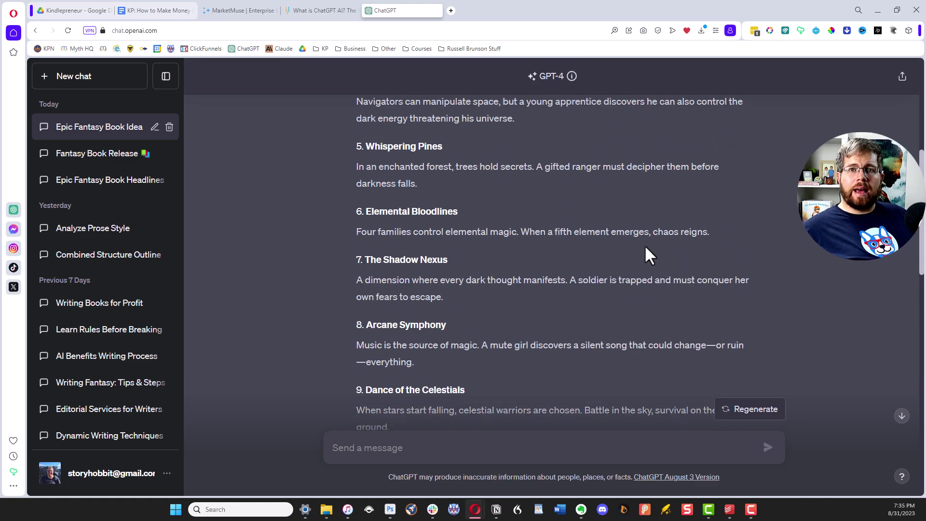
pyautogui.scroll(4, 644, 244)
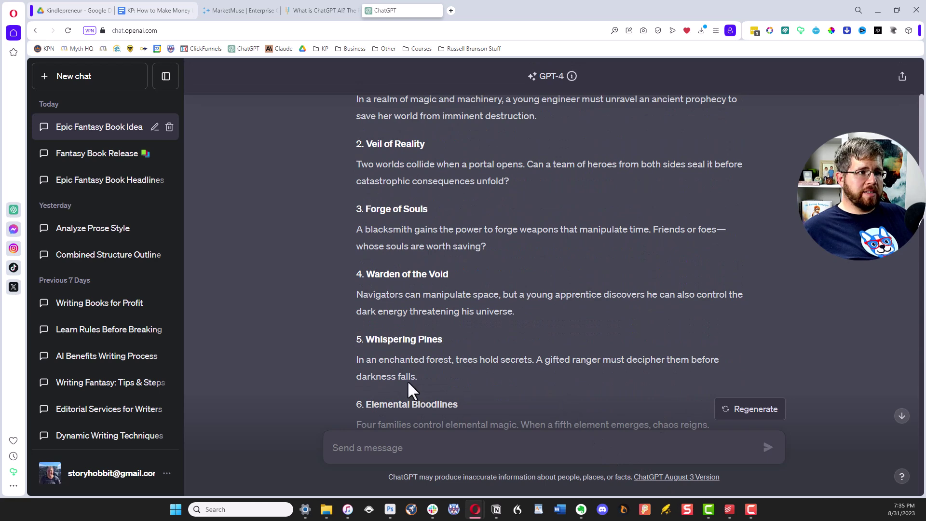
pyautogui.moveTo(424, 378); pyautogui.dragTo(349, 334)
pyautogui.scroll(-20, 463, 334)
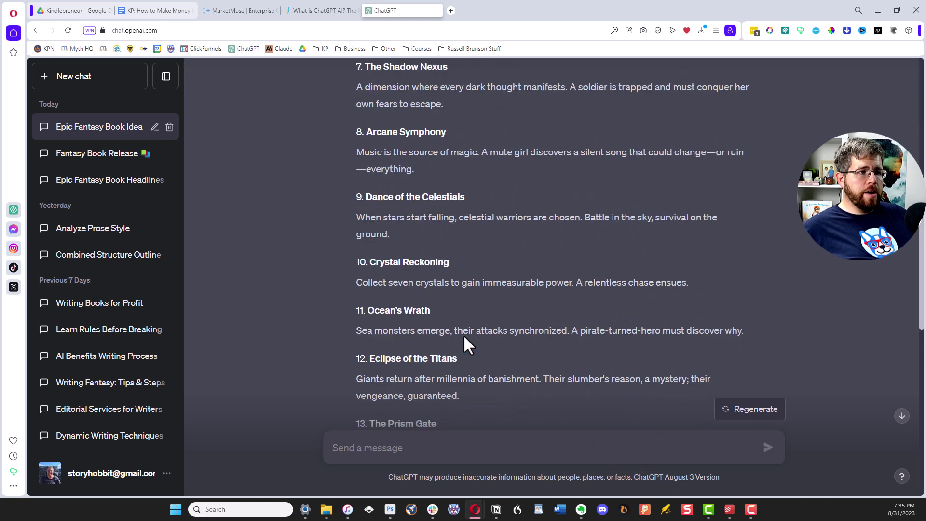
# Step: Send 'Can you expand on number 5' to get the Whispering Pines idea outlined
pyautogui.click(402, 438)
pyautogui.write('Can you expand on number 5')
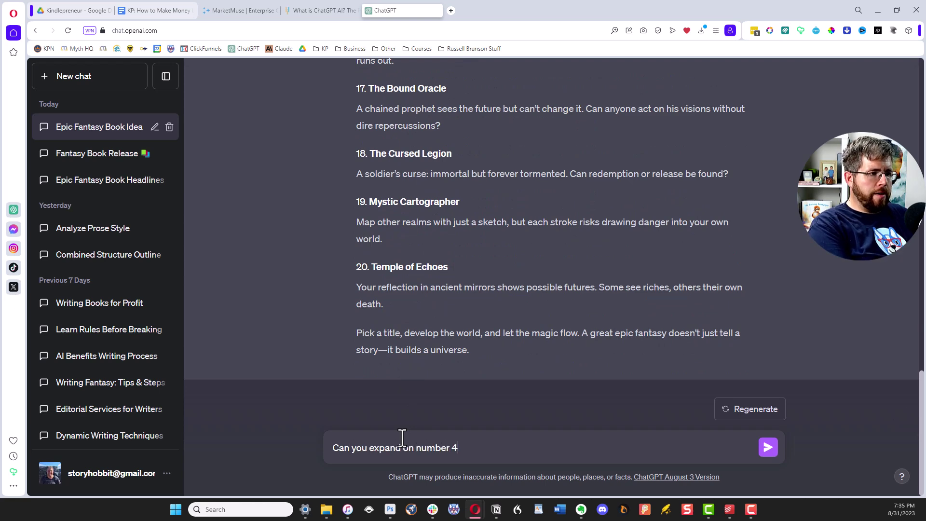
pyautogui.press('Return')
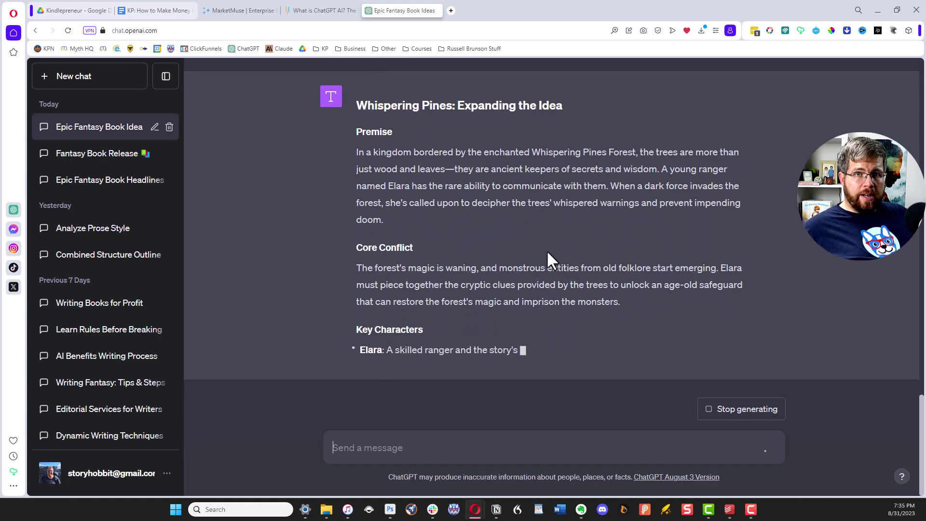
pyautogui.scroll(10, 532, 262)
pyautogui.scroll(-10, 556, 304)
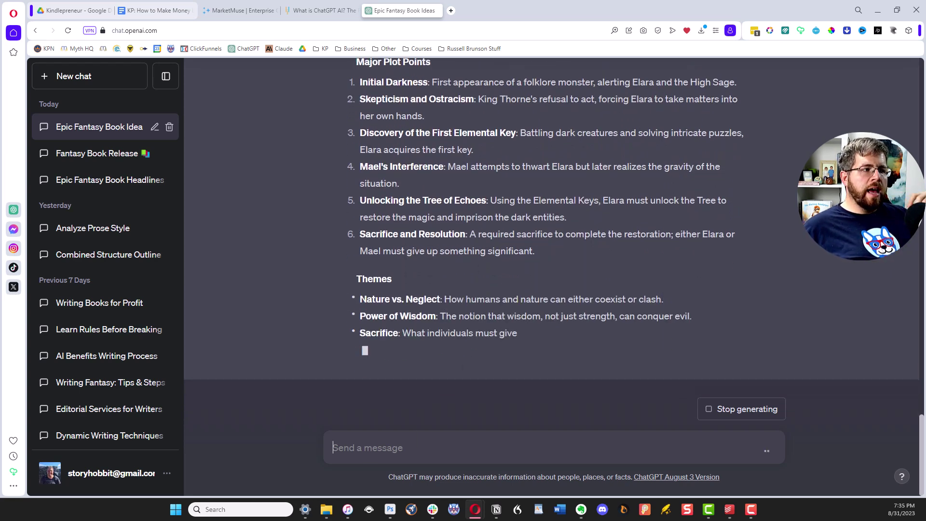
# Step: Look over the custom instructions, cancel without changes, and reopen the account menu
pyautogui.click(167, 476)
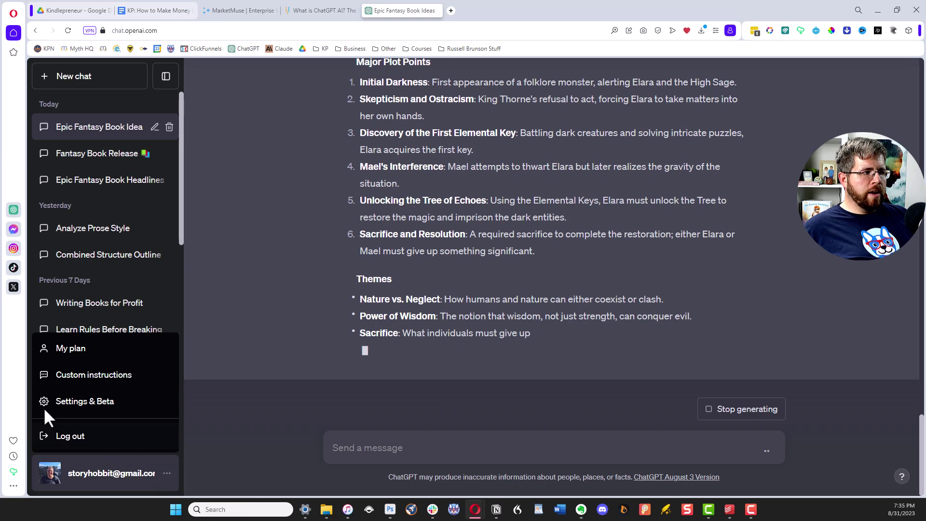
pyautogui.click(61, 374)
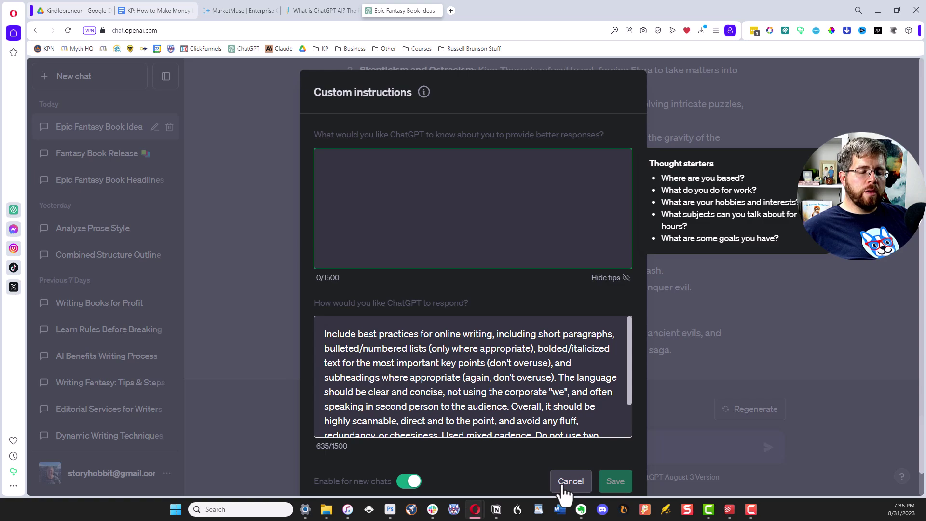
pyautogui.click(564, 482)
pyautogui.click(166, 473)
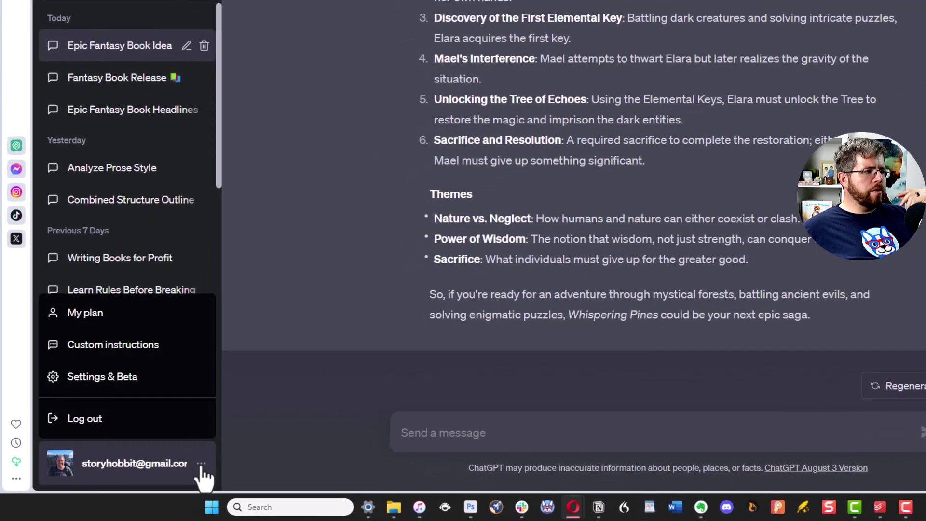
# Step: In Settings, keep the Dark theme and review the Beta features and Data controls tabs
pyautogui.click(129, 381)
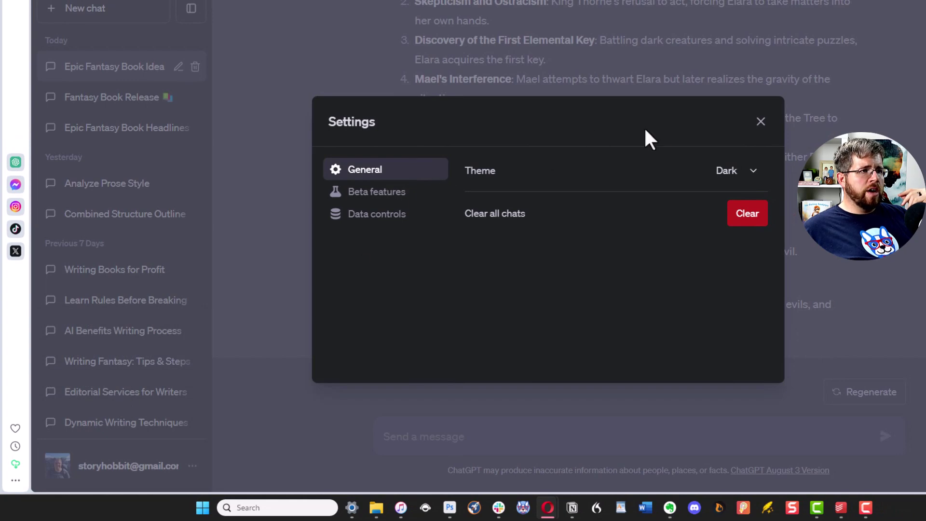
pyautogui.click(754, 180)
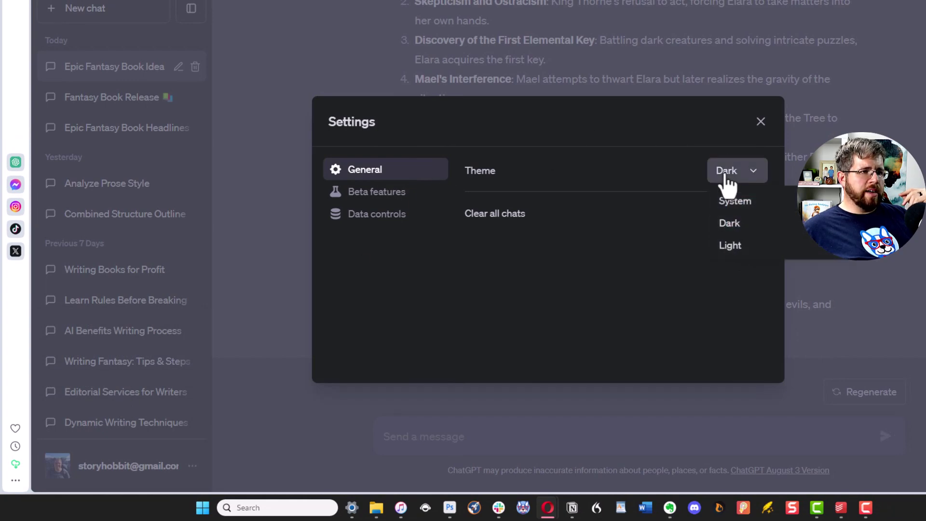
pyautogui.click(663, 154)
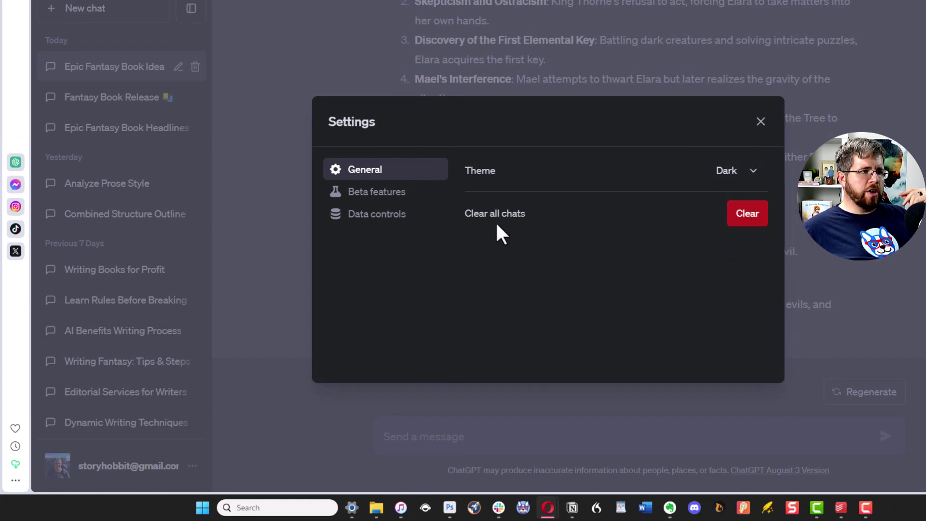
pyautogui.click(365, 192)
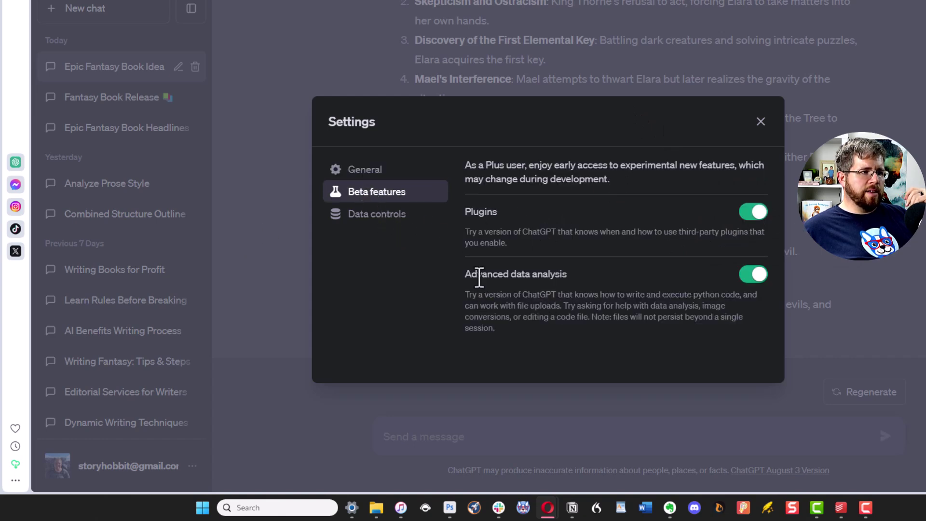
pyautogui.click(365, 216)
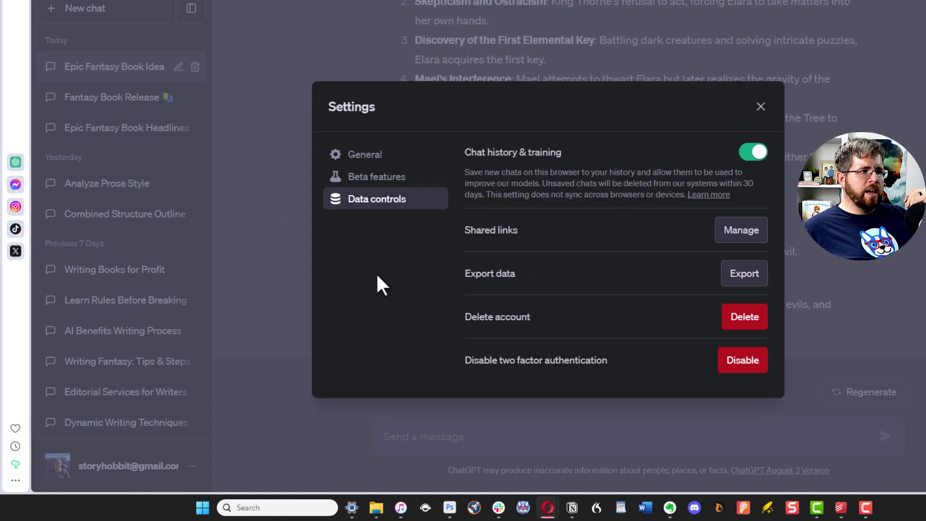
pyautogui.click(760, 107)
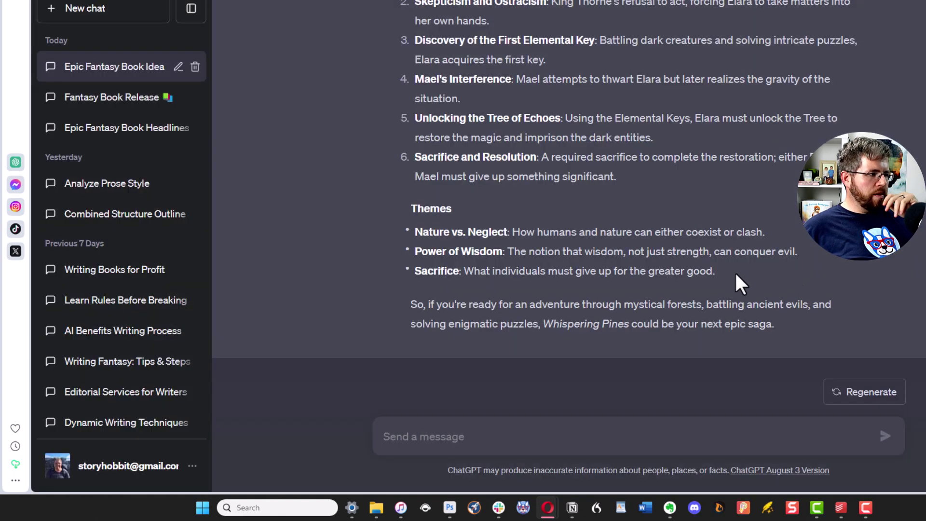
# Step: Start a new empty GPT-4 chat, keeping 'Epic Fantasy Book Ideas' in the sidebar history
pyautogui.scroll(20, 564, 301)
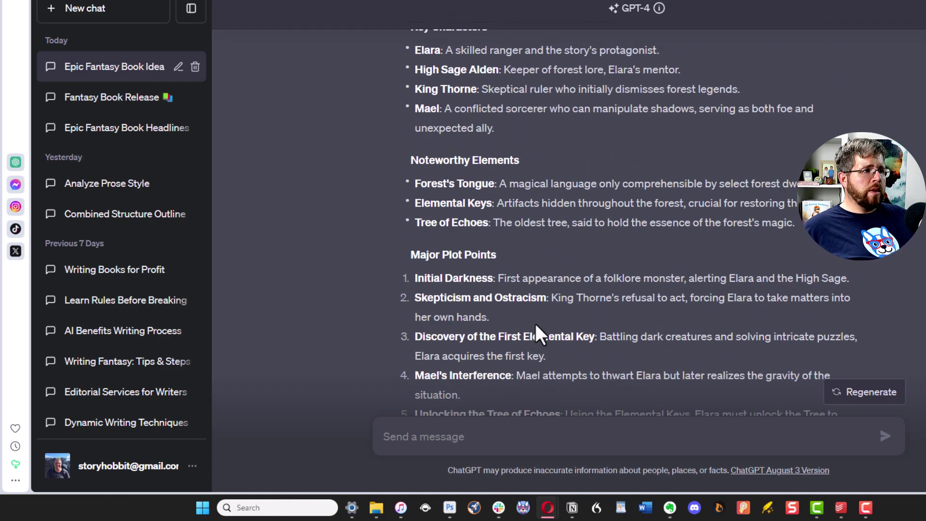
pyautogui.scroll(10, 535, 367)
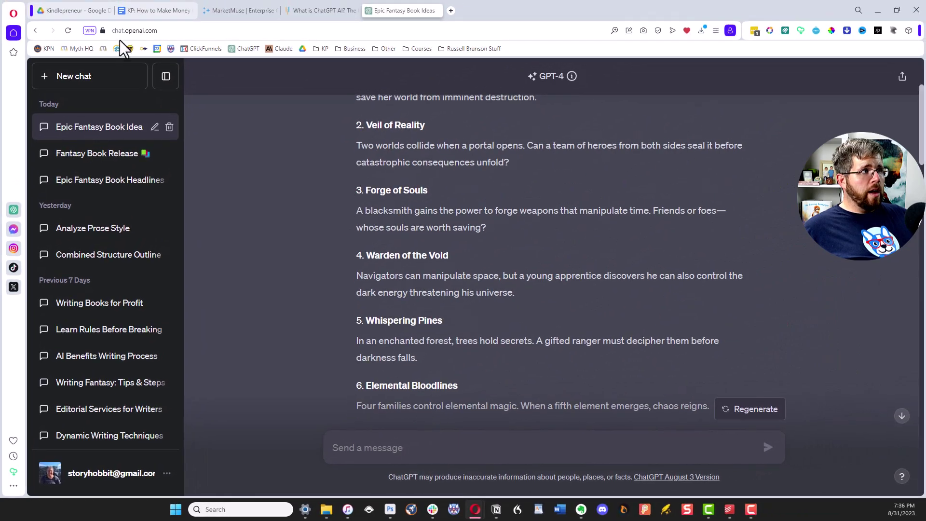
pyautogui.click(125, 83)
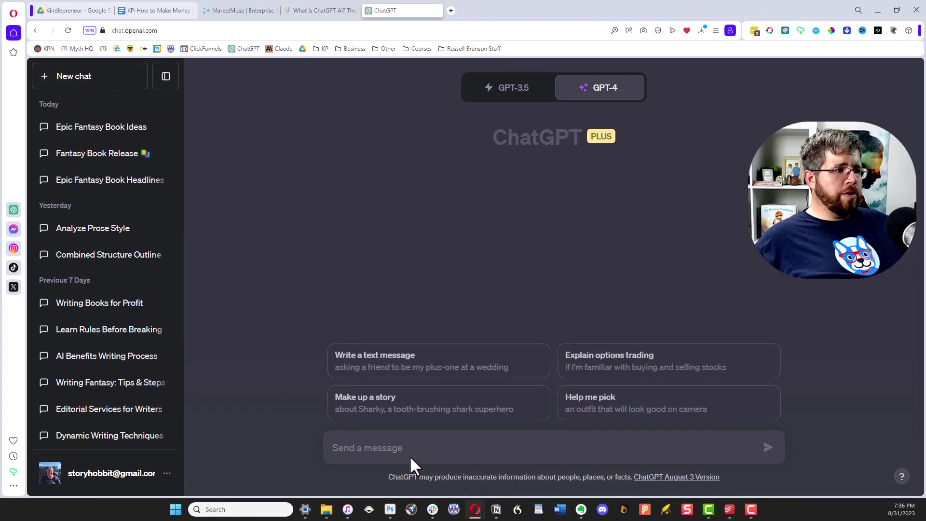